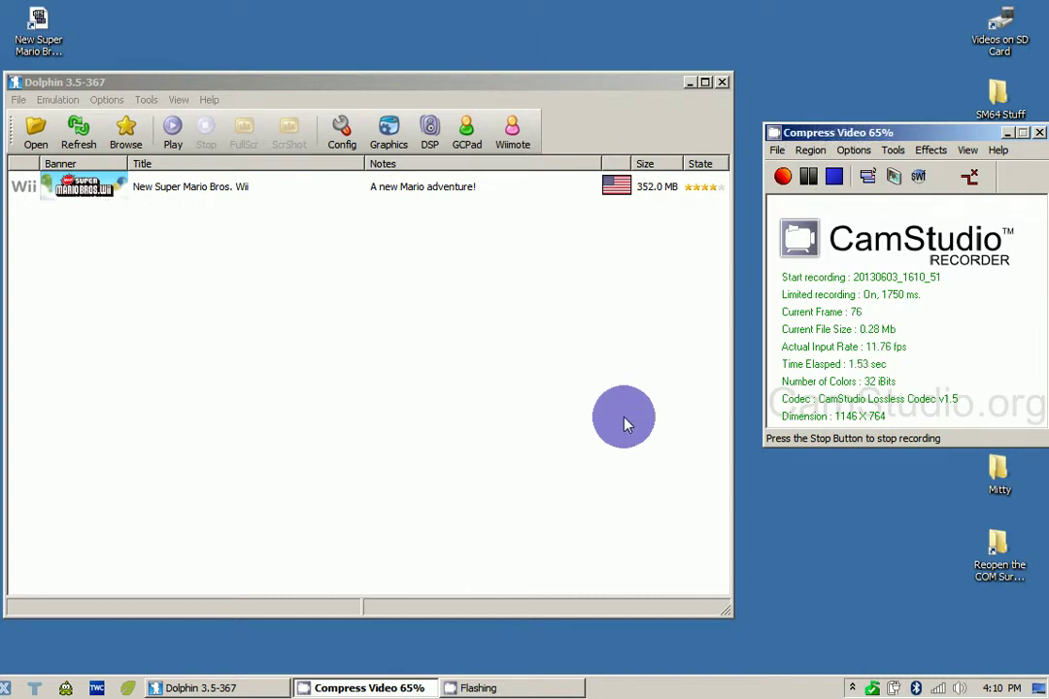
Step: Minimize the Dolphin Emulator window showing New Super Mario Bros. Wii to reveal the desktop
left_click(580, 284)
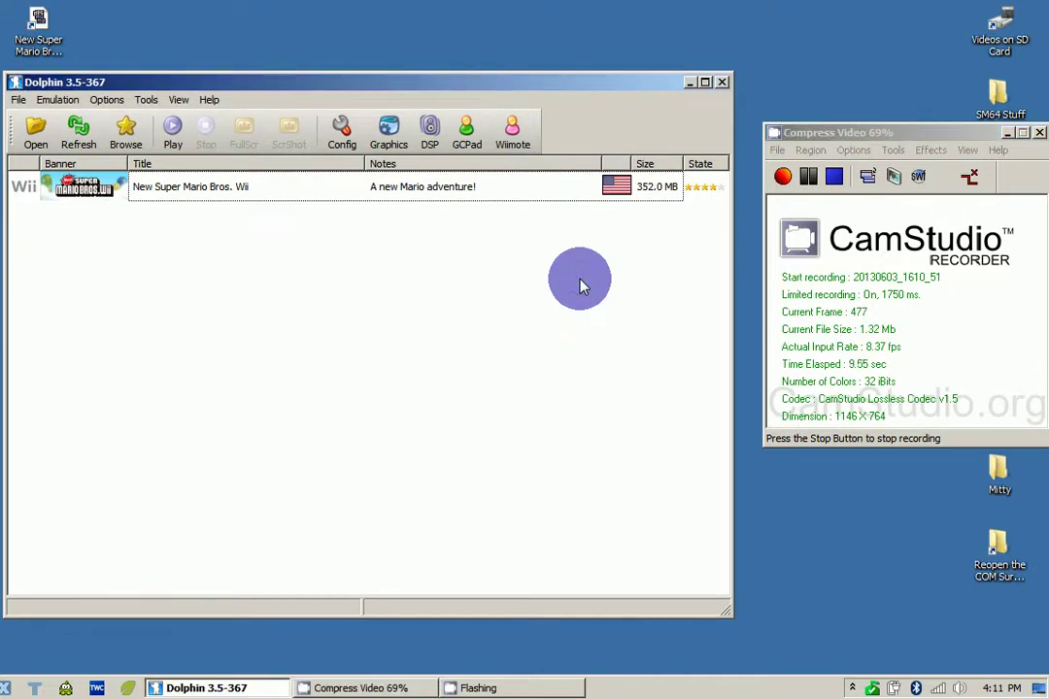
left_click(688, 83)
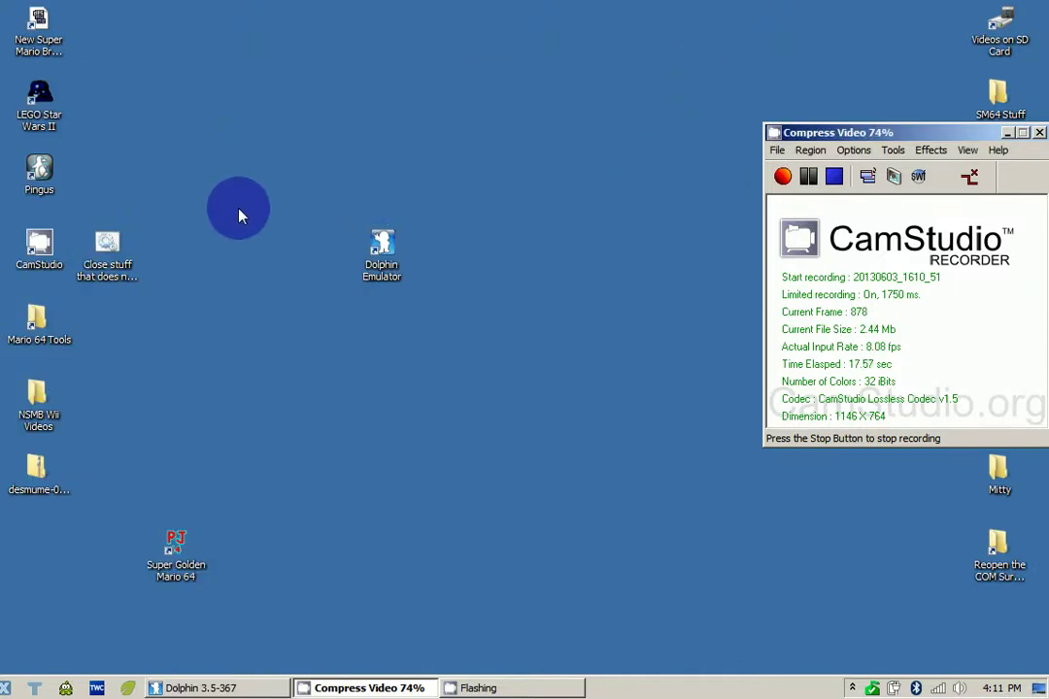
Step: Select the 'Close stuff that does not need to run when playing on Dolphin.bat' desktop icon
left_click(124, 246)
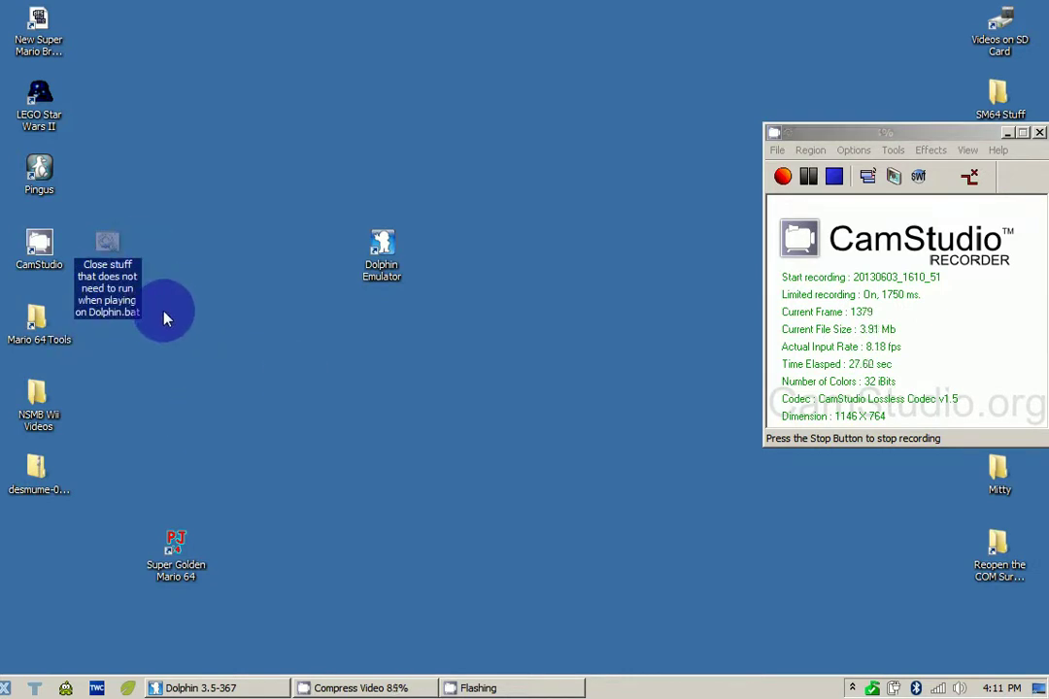
Step: Open the batch file for editing in Notepad, pausing and minimizing the Media Player video that appears
right_click(109, 298)
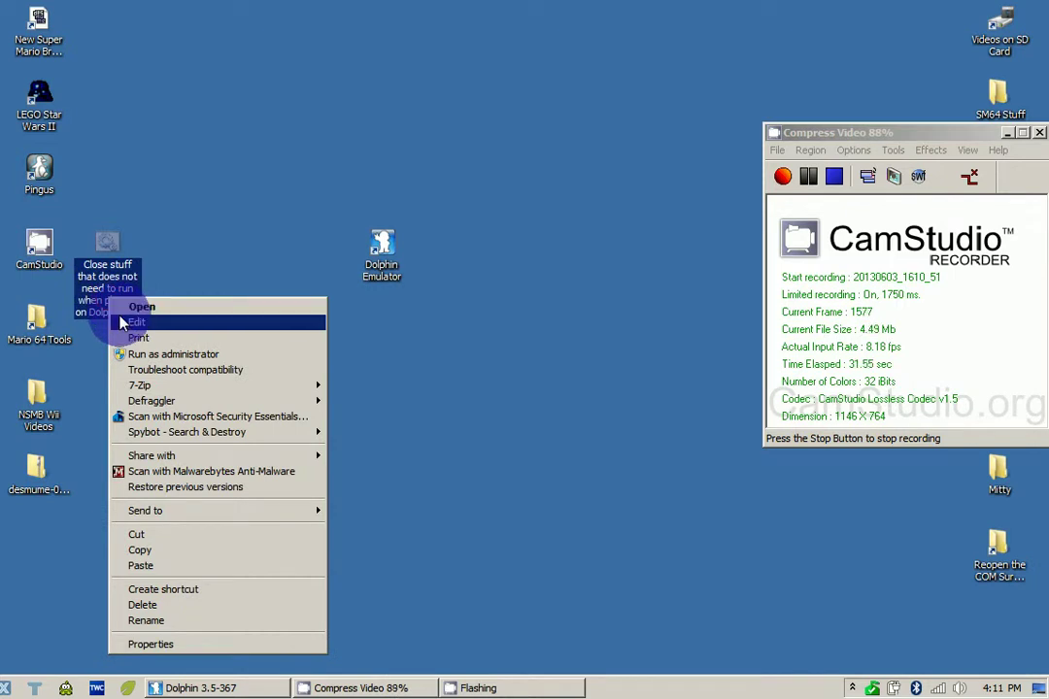
left_click(126, 321)
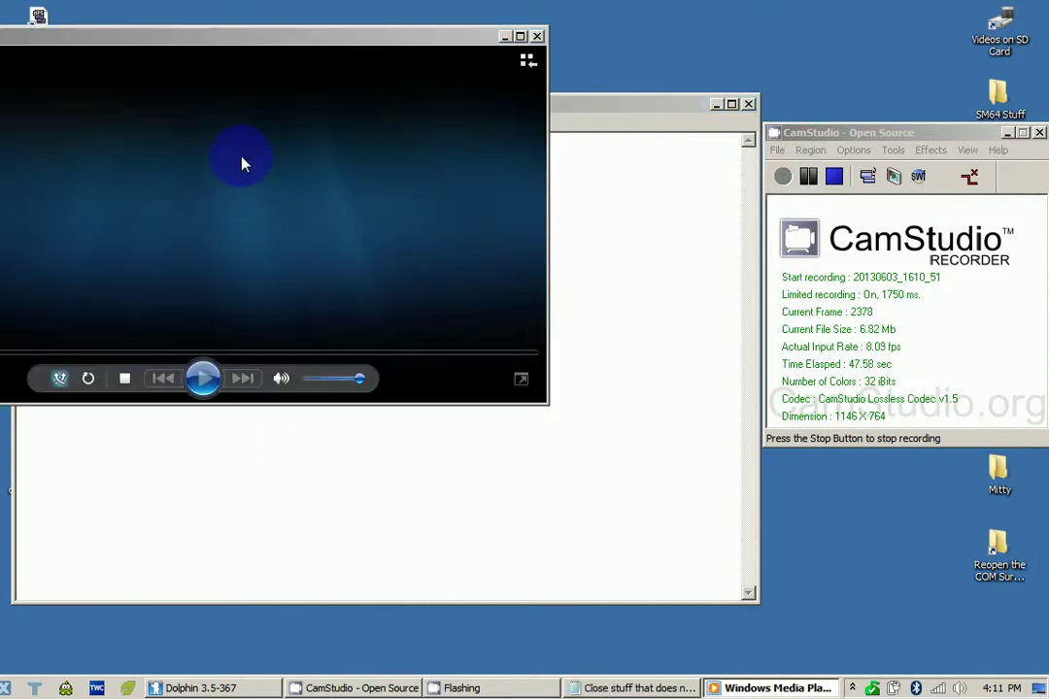
left_click(202, 377)
left_click(203, 378)
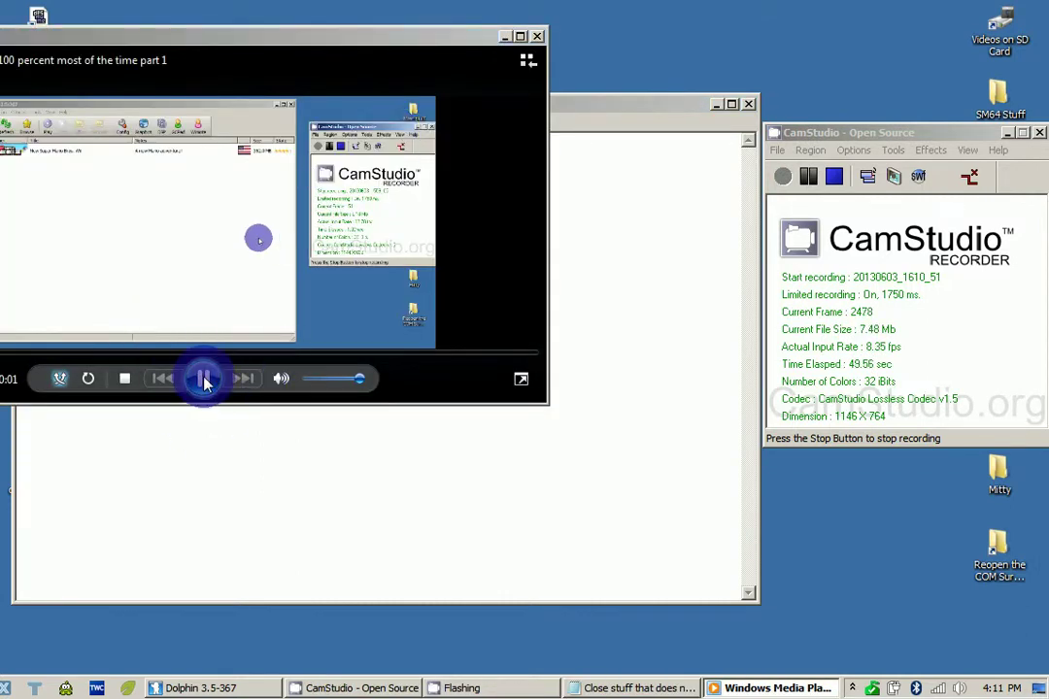
left_click(504, 36)
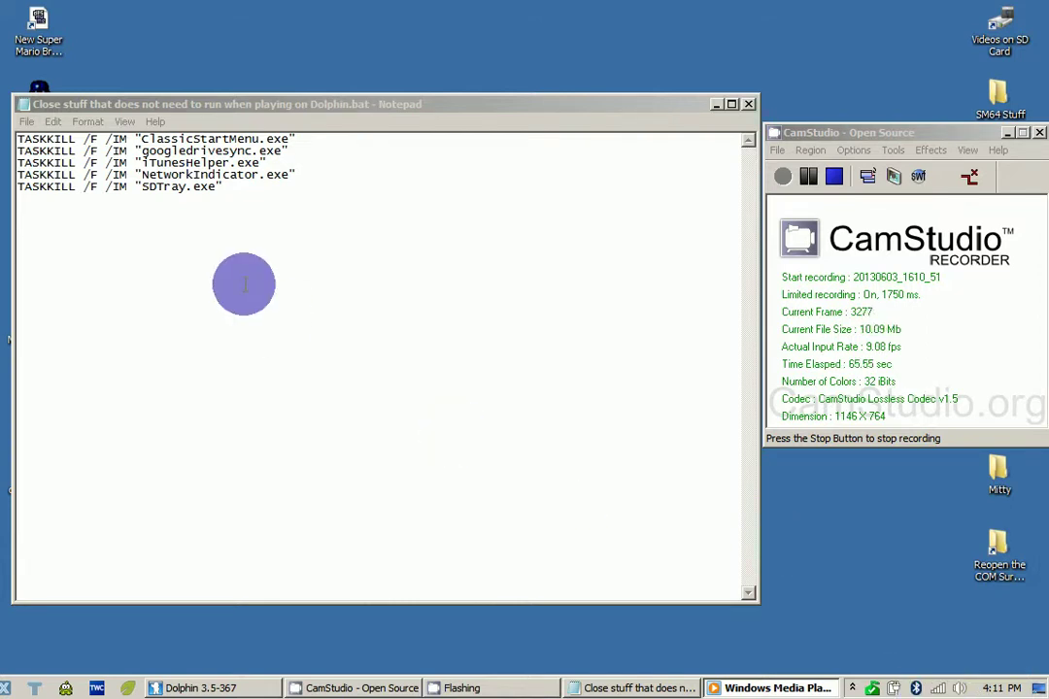
Step: Review the five TASKKILL lines in Notepad, then close the batch file
left_click(296, 129)
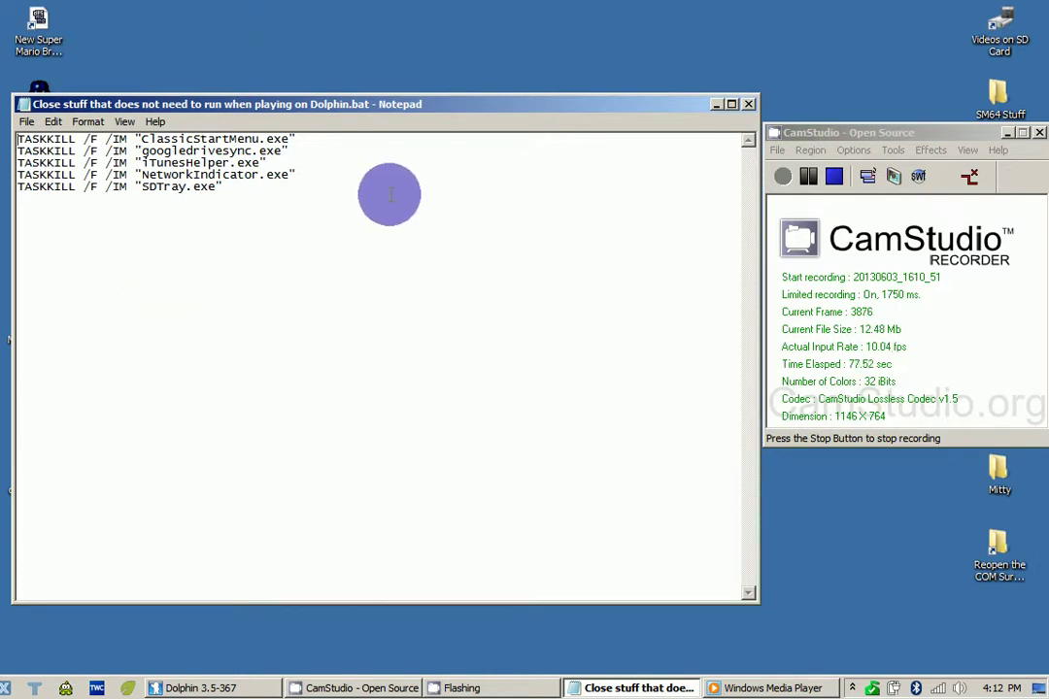
left_click(749, 104)
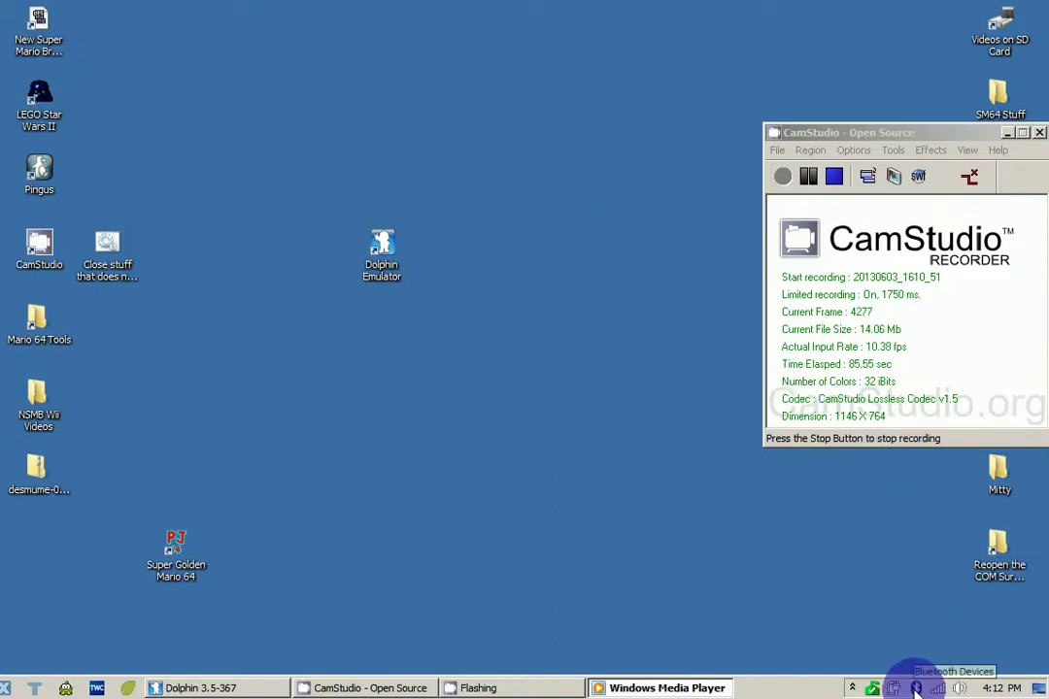
Step: Drag the Super Golden Mario 64 shortcut up and to the right, then deselect it
left_click(543, 475)
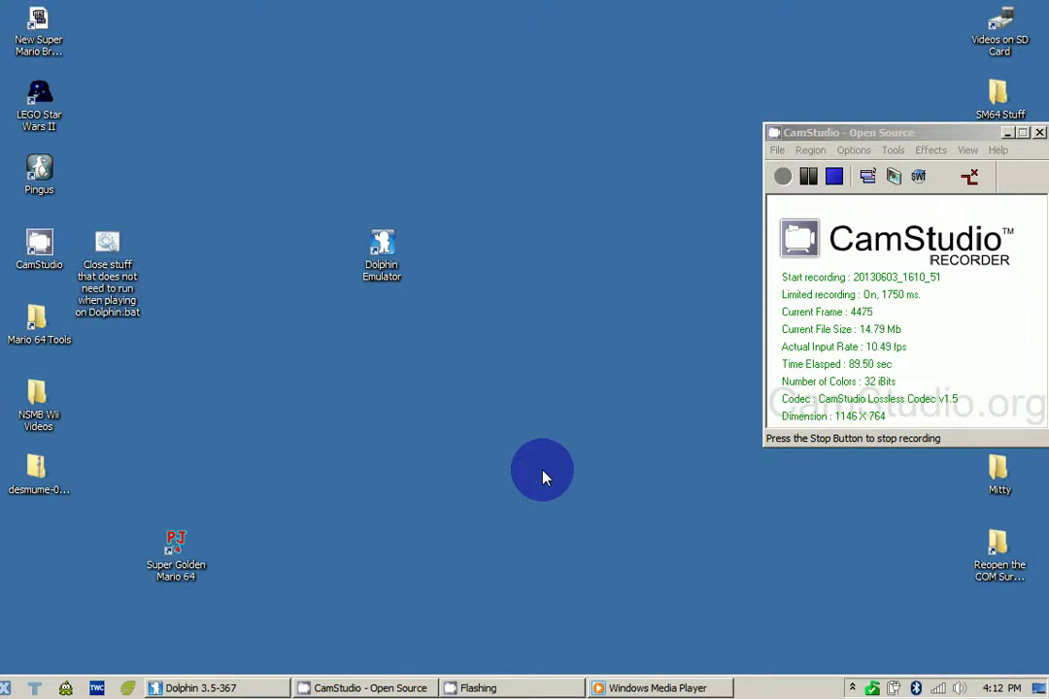
right_click(543, 476)
left_click(440, 480)
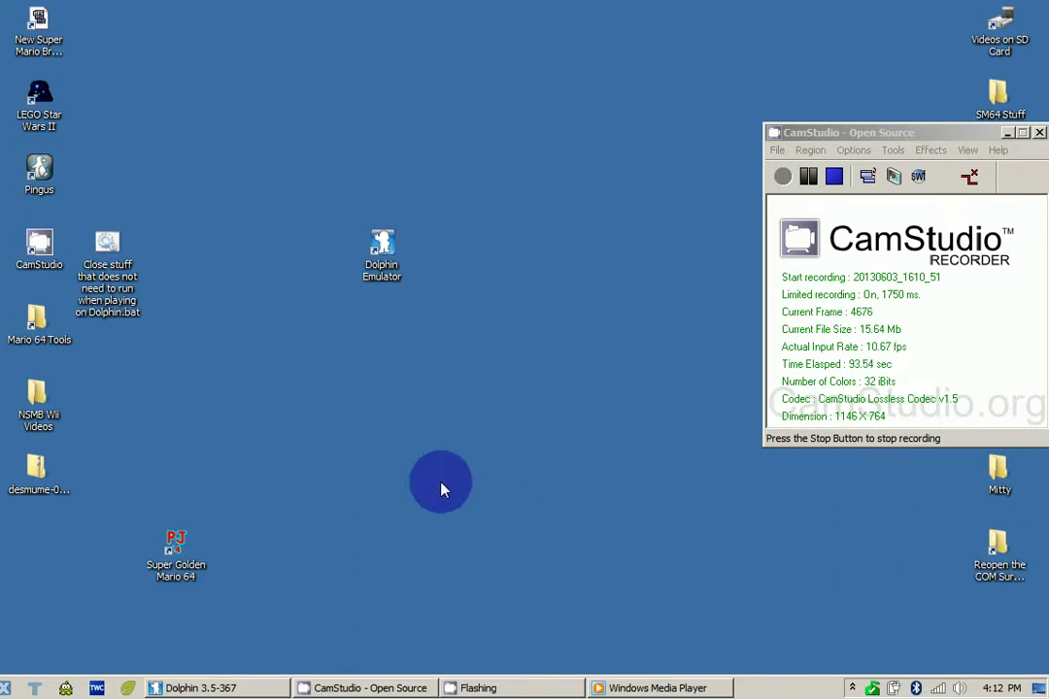
left_click_drag(190, 539, 235, 457)
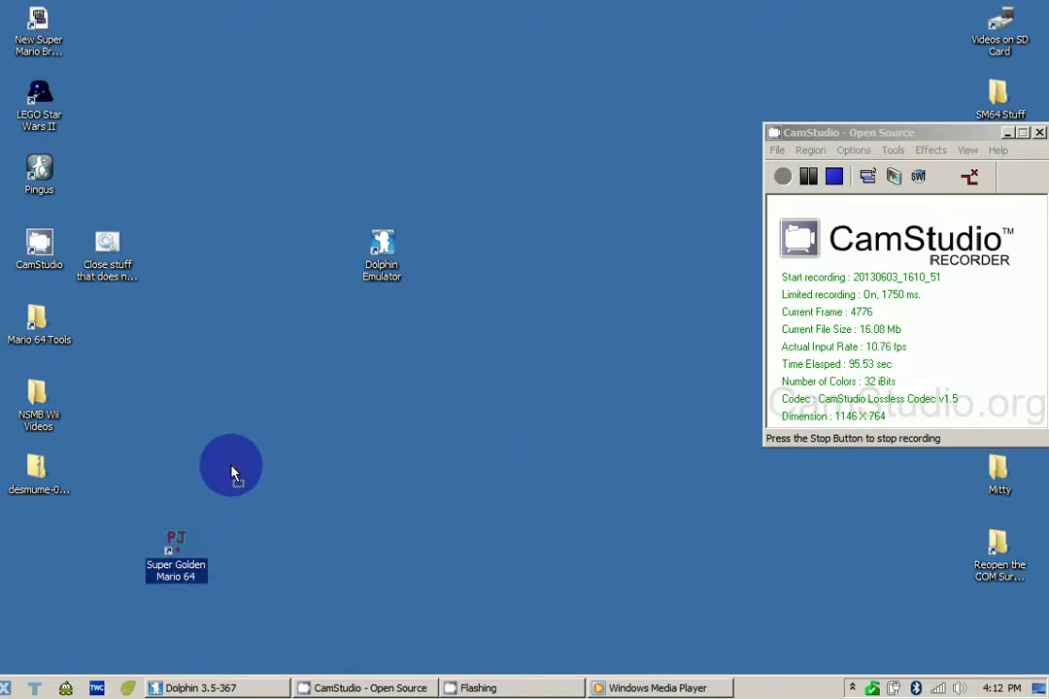
left_click(364, 509)
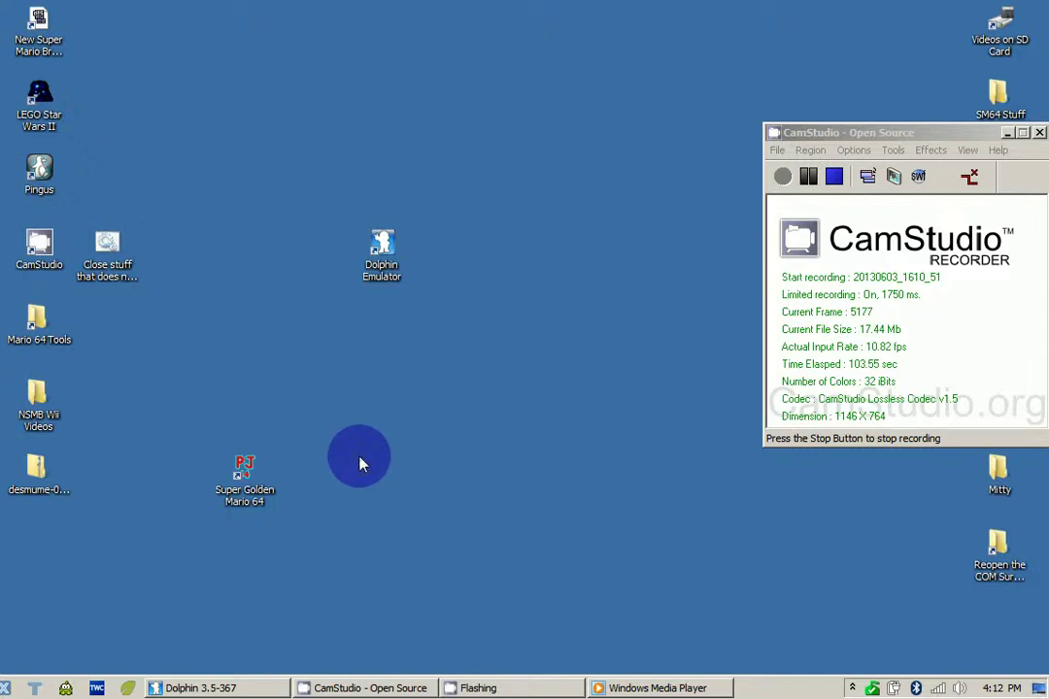
Step: Open Personalization from the desktop menu, move it fully on screen, and apply the Mitty theme
right_click(389, 508)
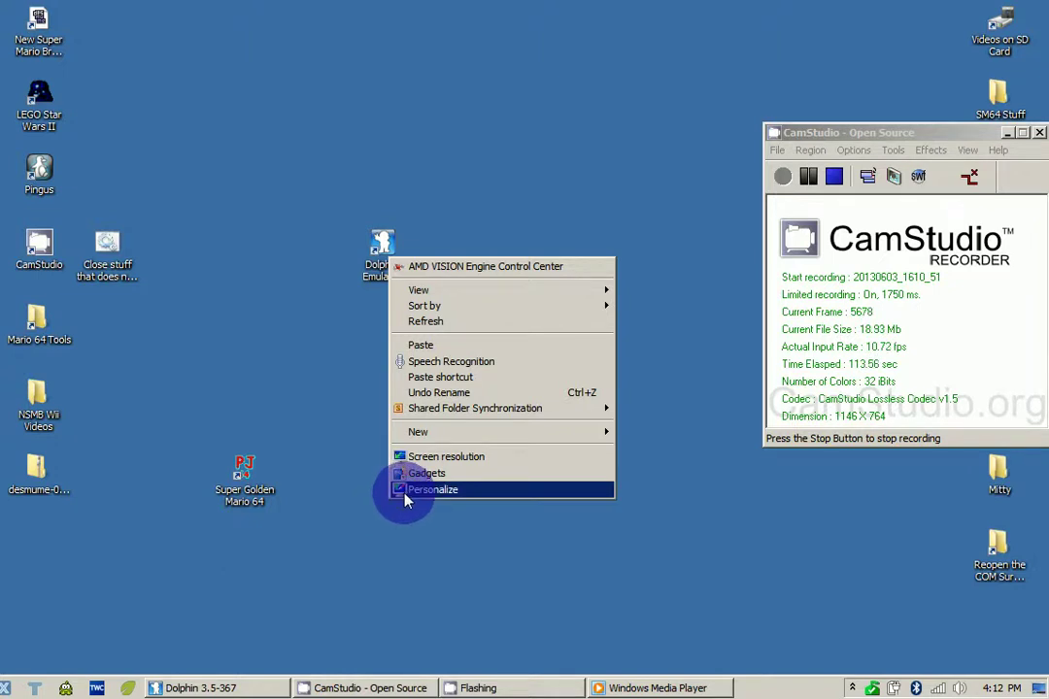
left_click(406, 493)
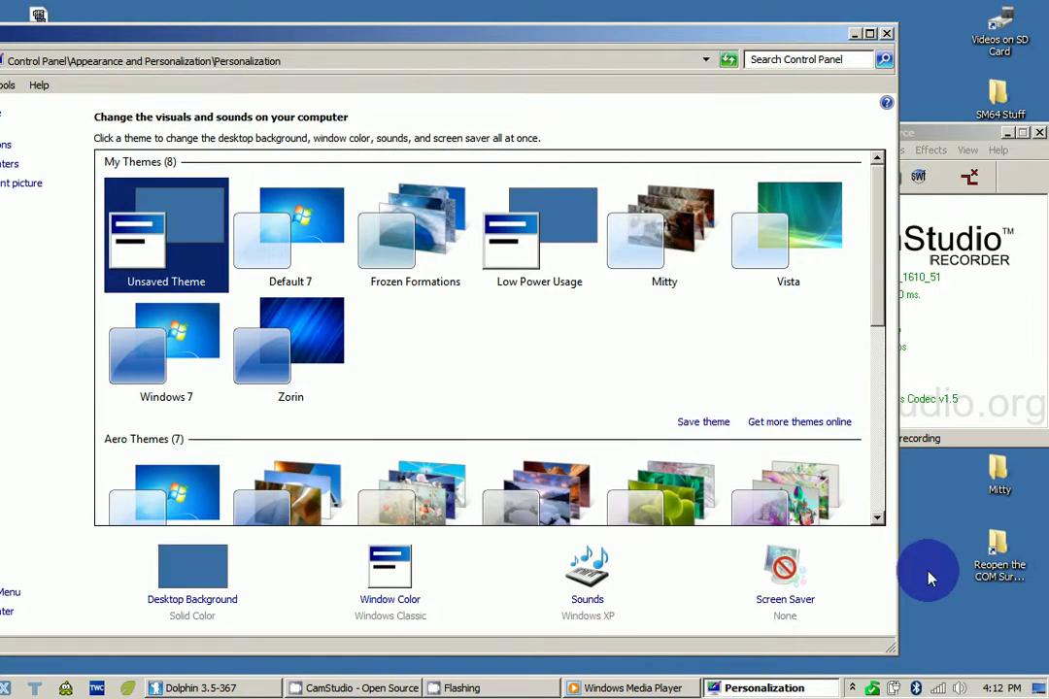
mouse_move(475, 33)
left_mouse_down()
mouse_move(624, 40)
mouse_move(607, 33)
left_mouse_up()
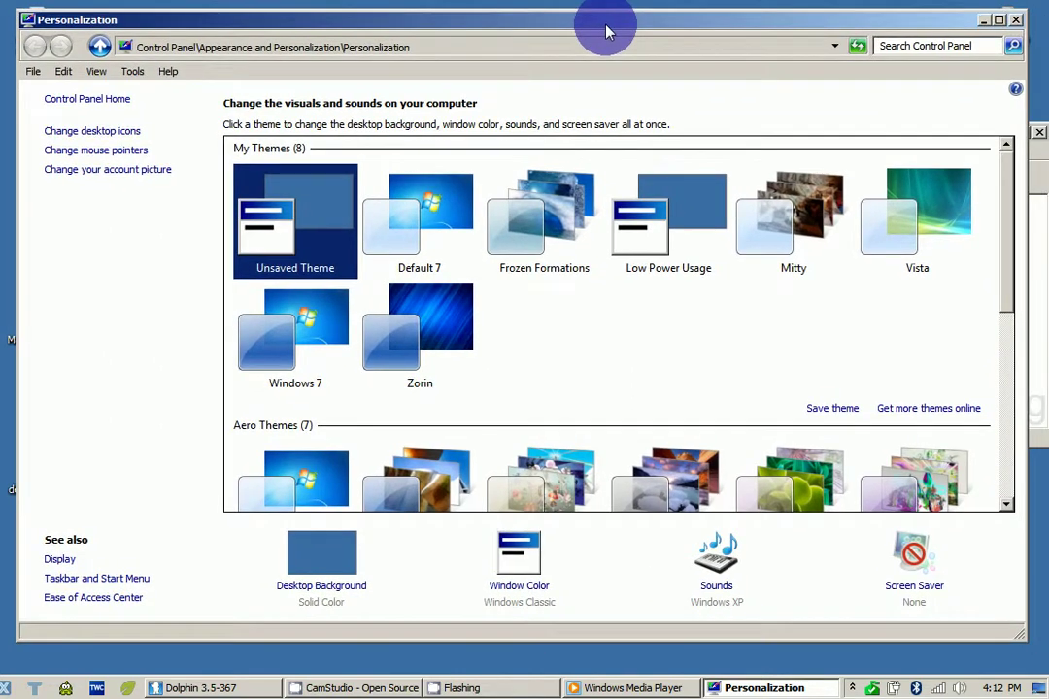
right_click(553, 5)
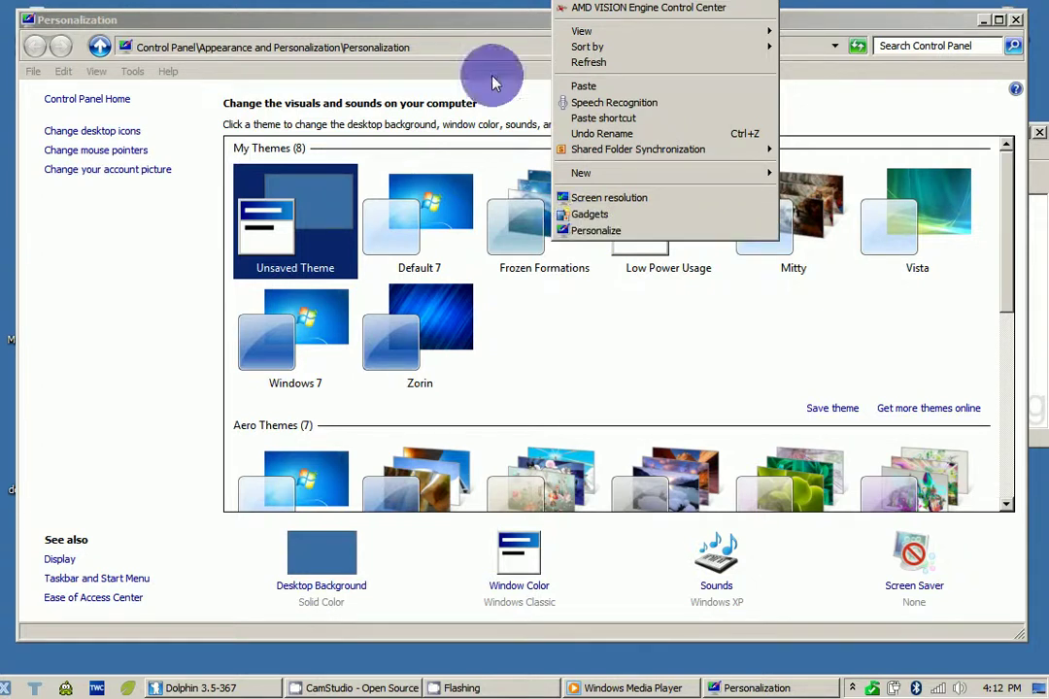
left_click(479, 5)
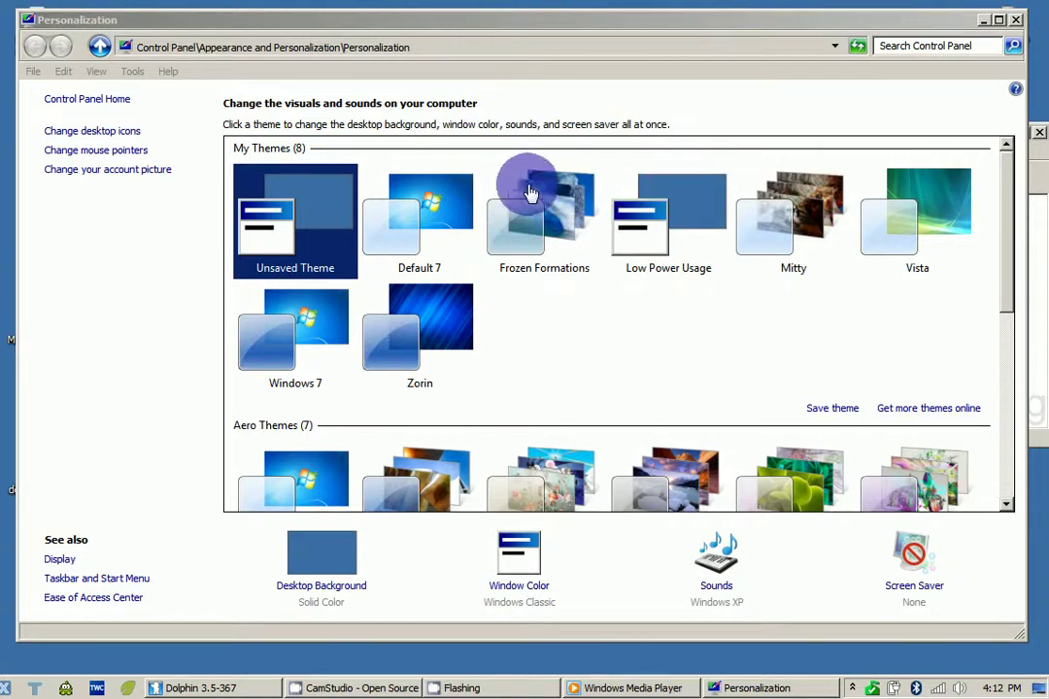
left_click(561, 328)
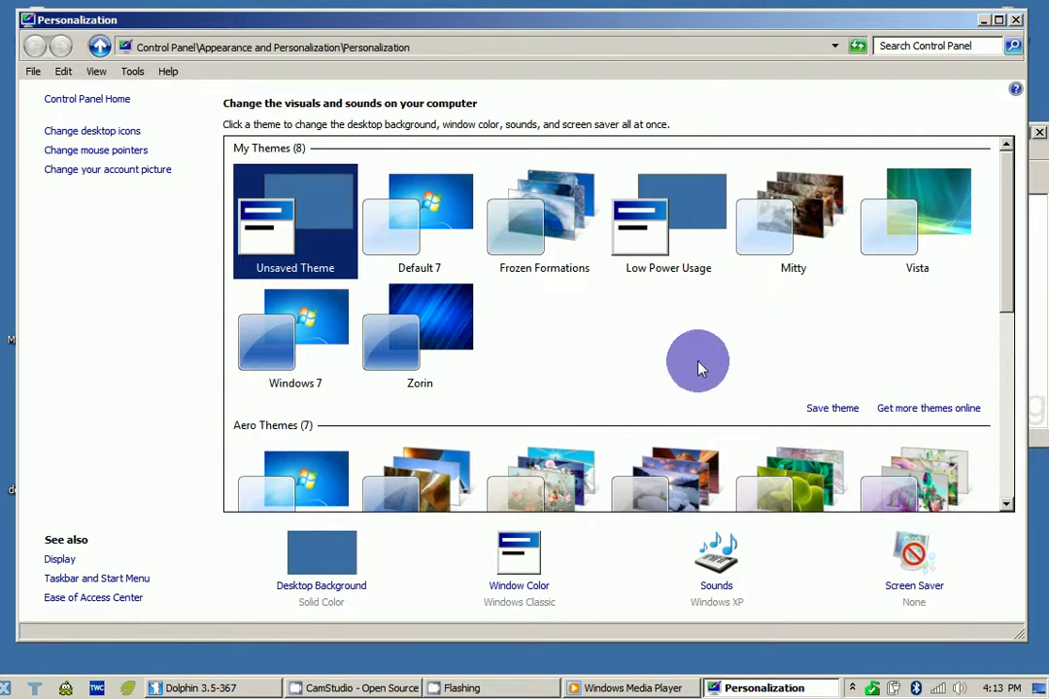
left_click(777, 233)
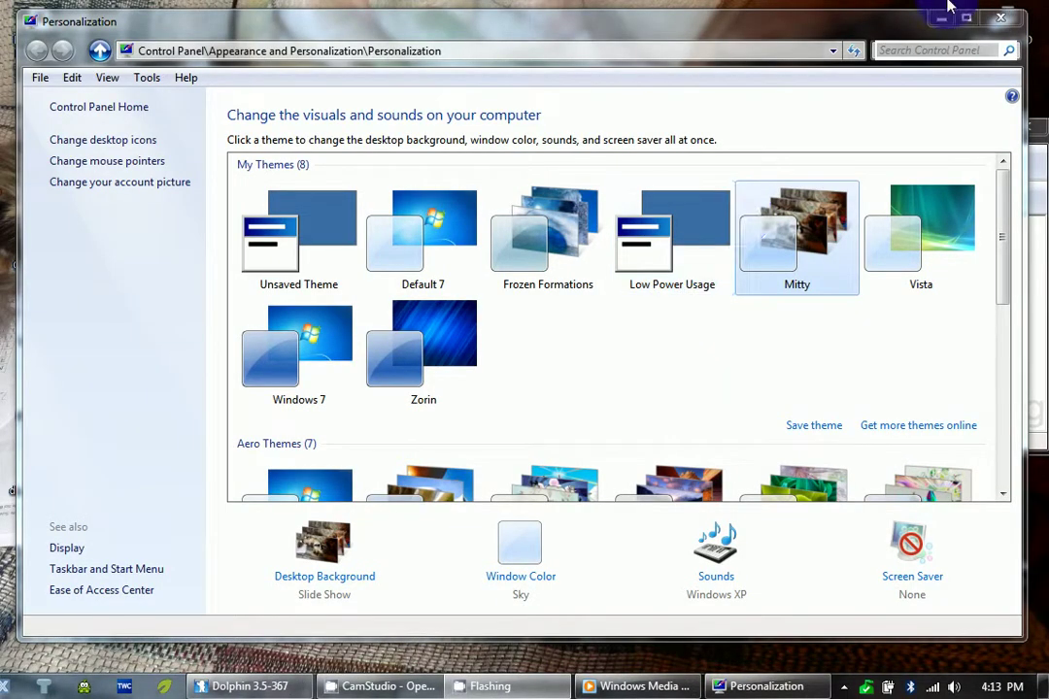
Step: Minimize Personalization to view the Mitty cat-photo desktop, then restore the window from the taskbar
left_click(940, 18)
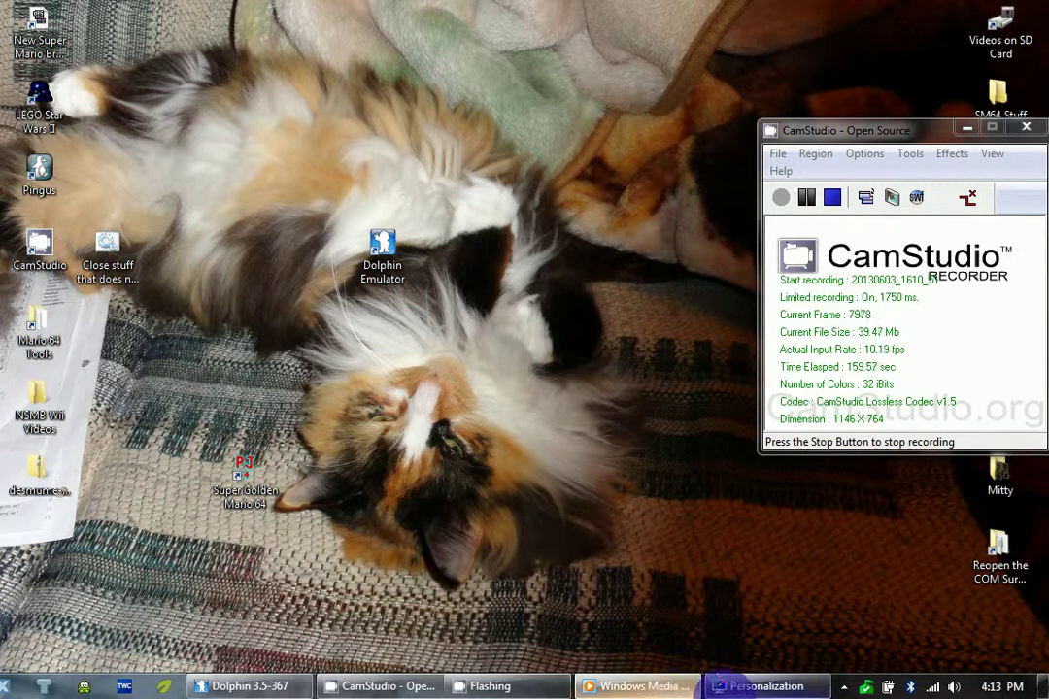
mouse_move(767, 686)
left_click(738, 687)
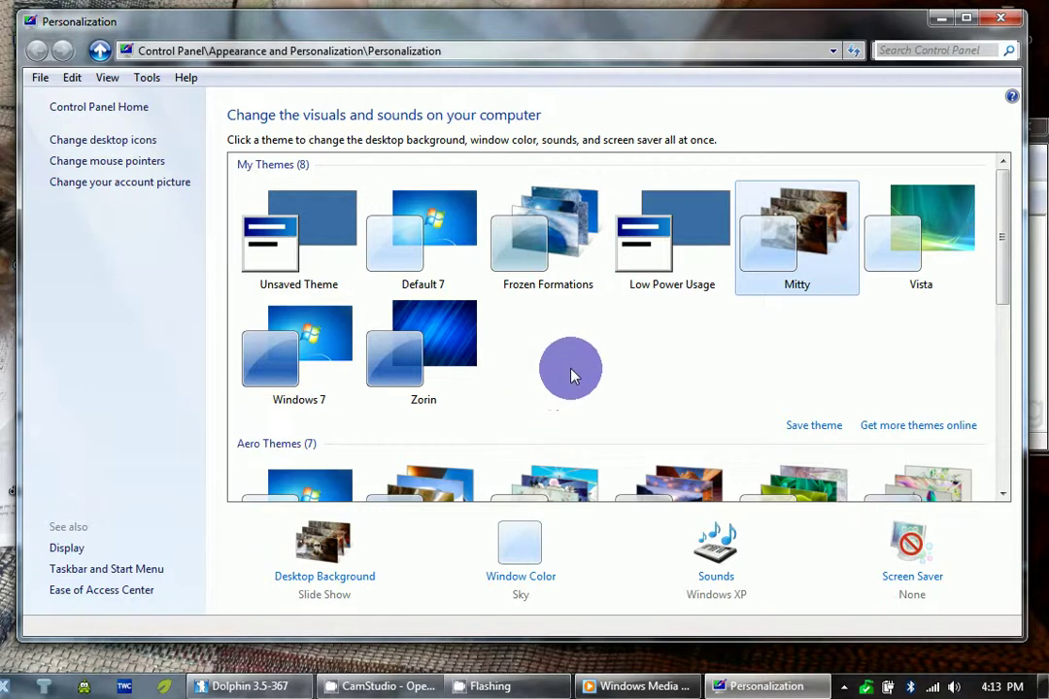
Step: Apply the Low Power Usage theme from My Themes, with solid-colour background and Windows Classic colour
left_click(668, 268)
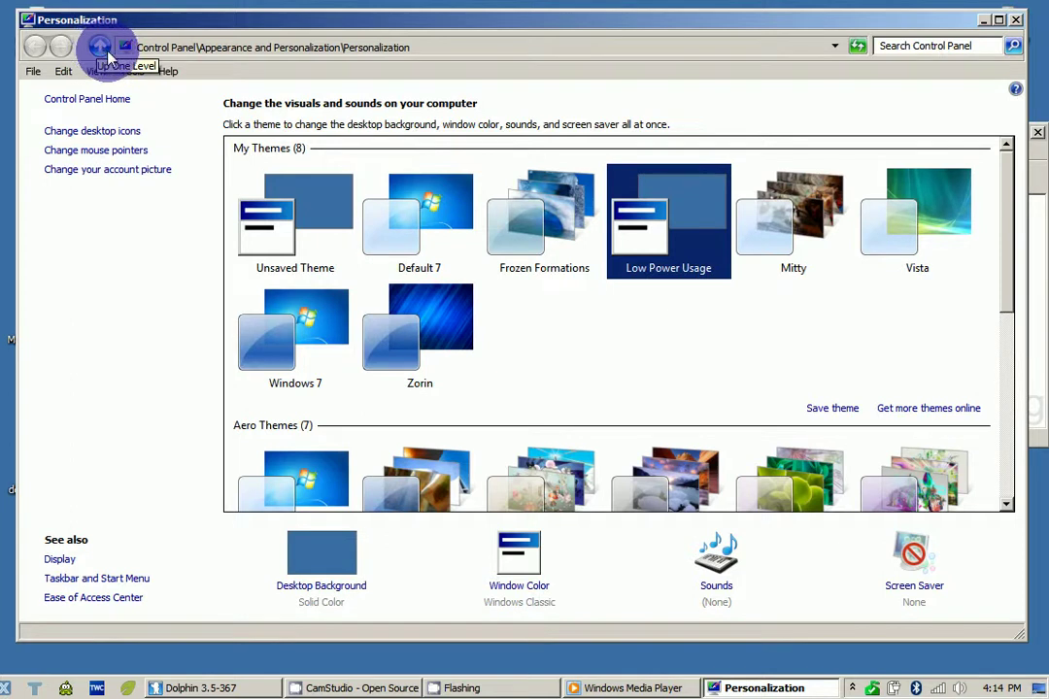
right_click(219, 77)
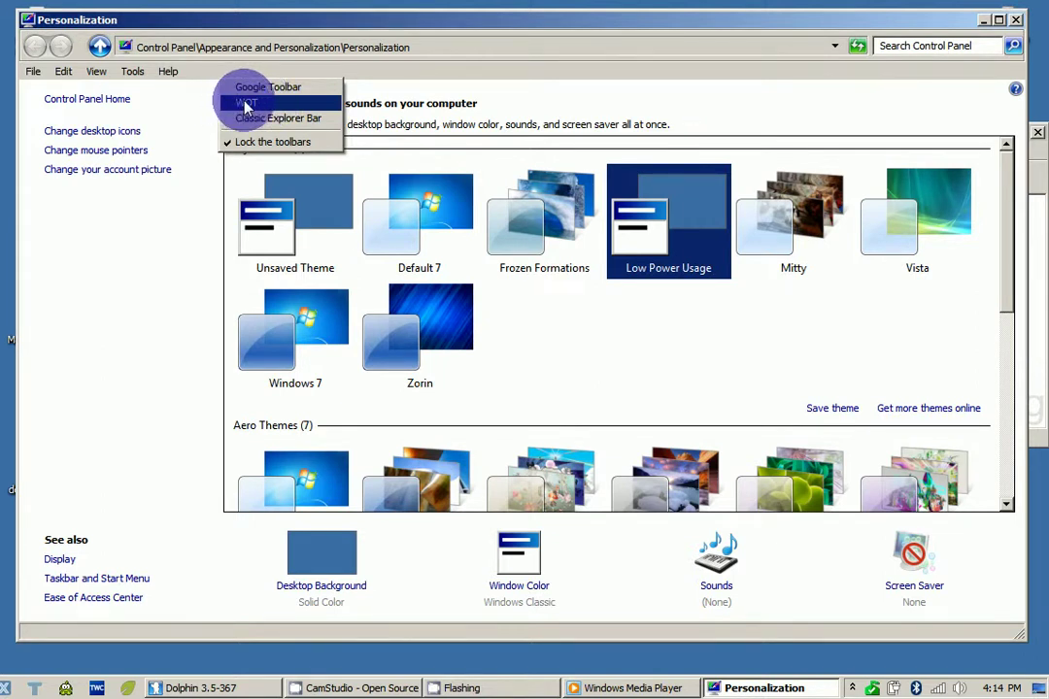
left_click(593, 309)
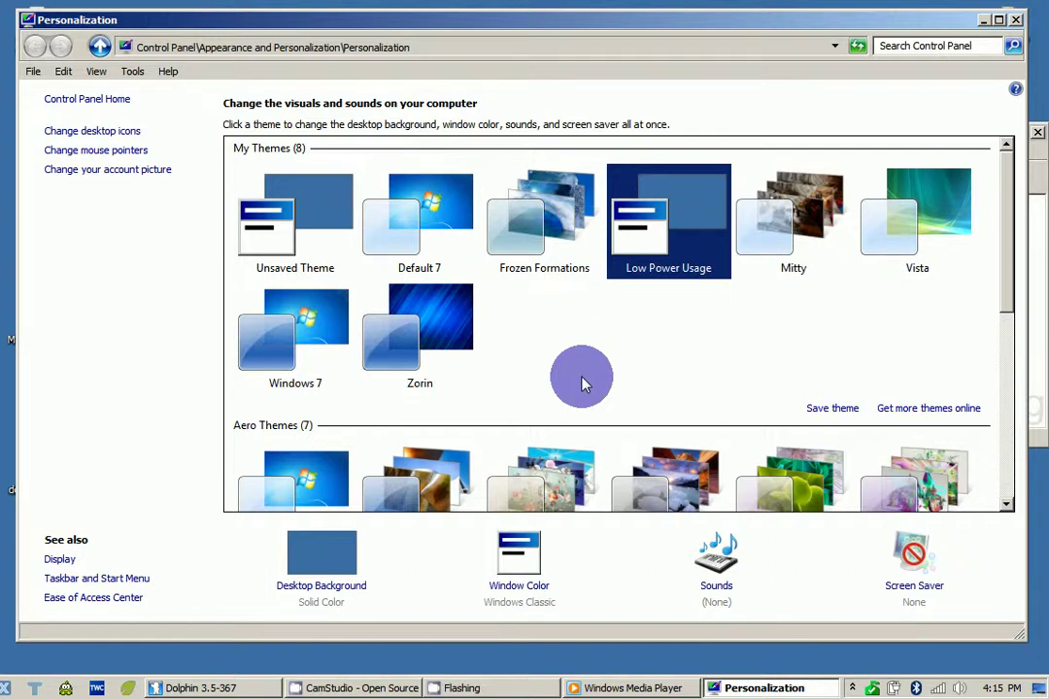
Step: Switch between Unsaved Theme and Low Power Usage, ending on Unsaved Theme with Windows XP sounds
left_click(328, 240)
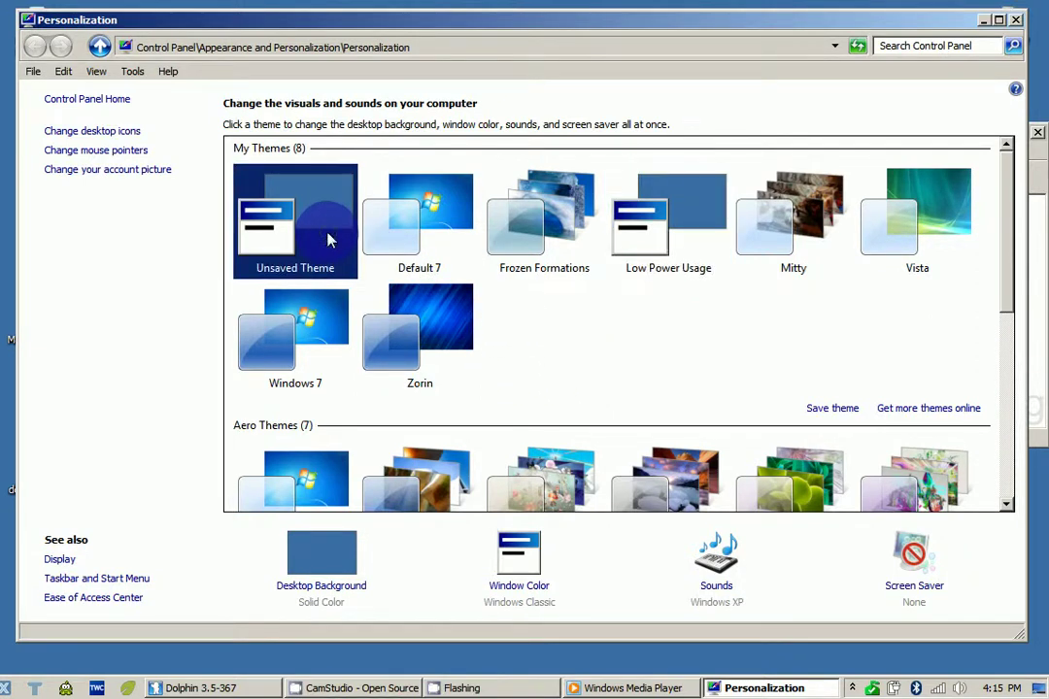
left_click(621, 233)
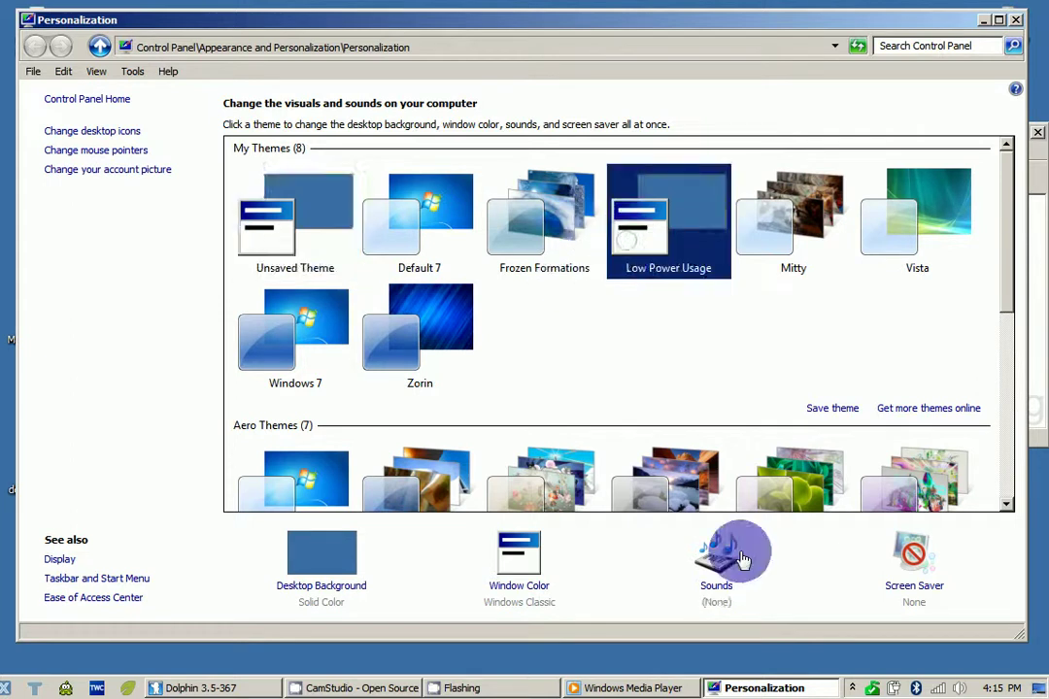
left_click(282, 249)
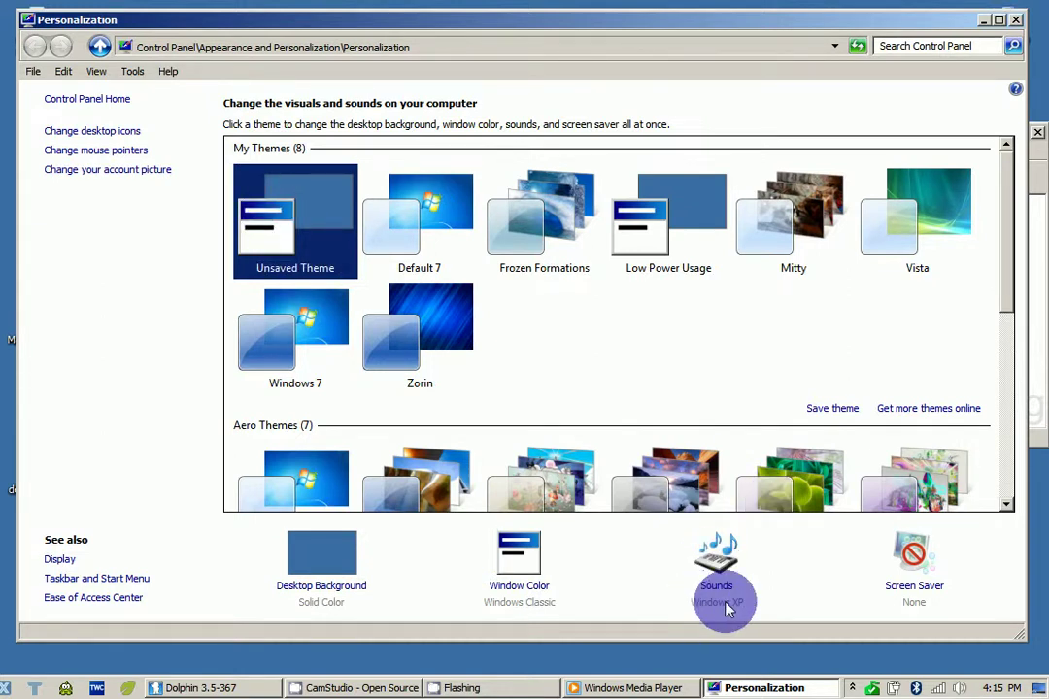